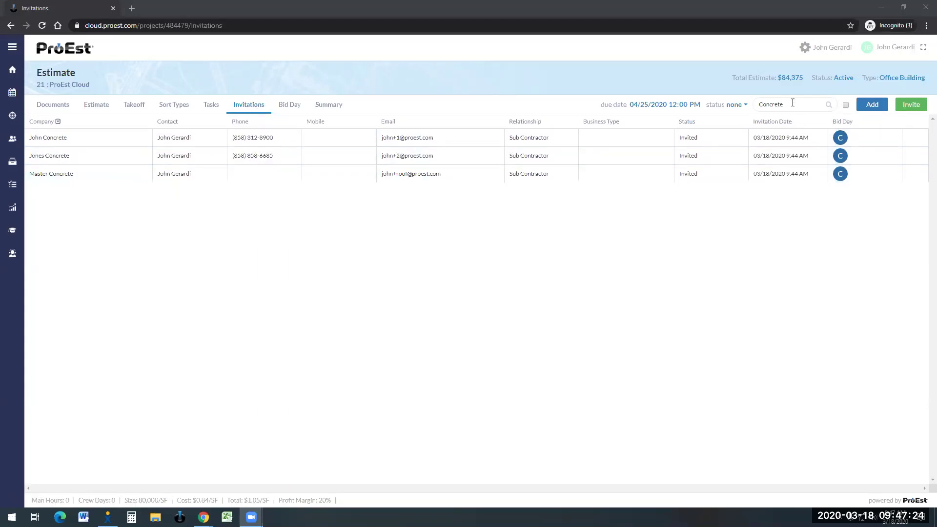
Step: Select the 'Concrete' filter text in the Invitations search box
{"action": "left_click_drag", "start_coordinate": [783, 104], "coordinate": [757, 105]}
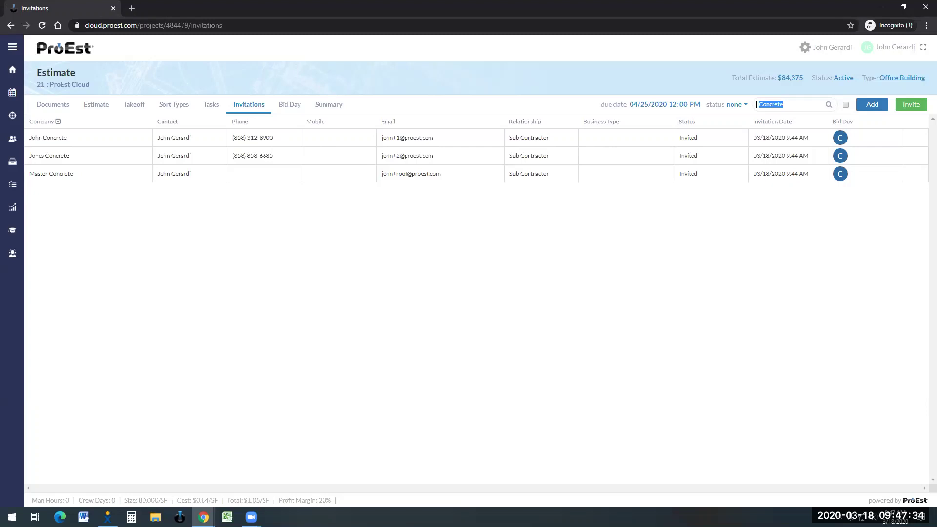
Step: Send bid invitations from the Invite dialog to the three concrete subcontractors
{"action": "left_click", "coordinate": [918, 106]}
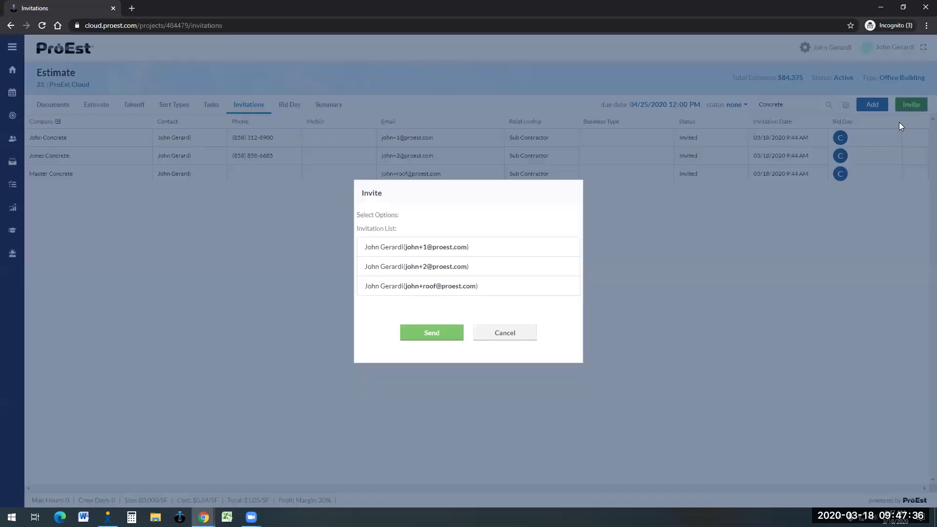
{"action": "left_click", "coordinate": [432, 333]}
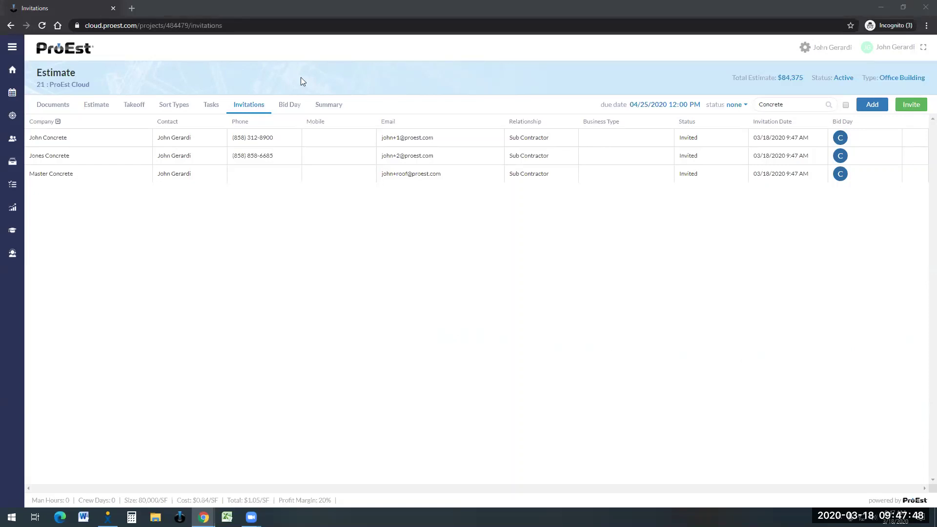
Step: In Gmail, answer one Concrete invitation 'Not Bidding', close its confirmation page, and scroll to the response buttons
{"action": "key", "text": "super+shift+Right"}
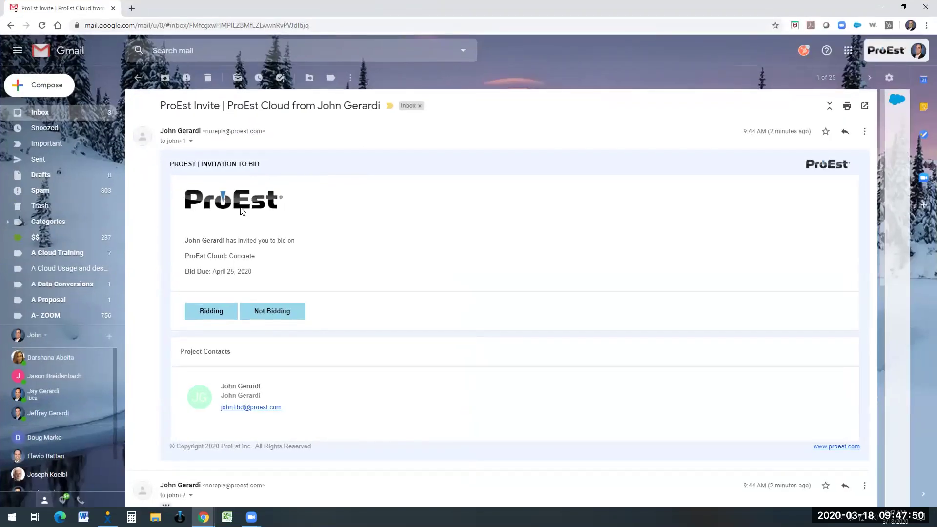
{"action": "scroll", "coordinate": [237, 229], "scroll_direction": "down", "scroll_amount": 5}
{"action": "scroll", "coordinate": [231, 240], "scroll_direction": "down", "scroll_amount": 1}
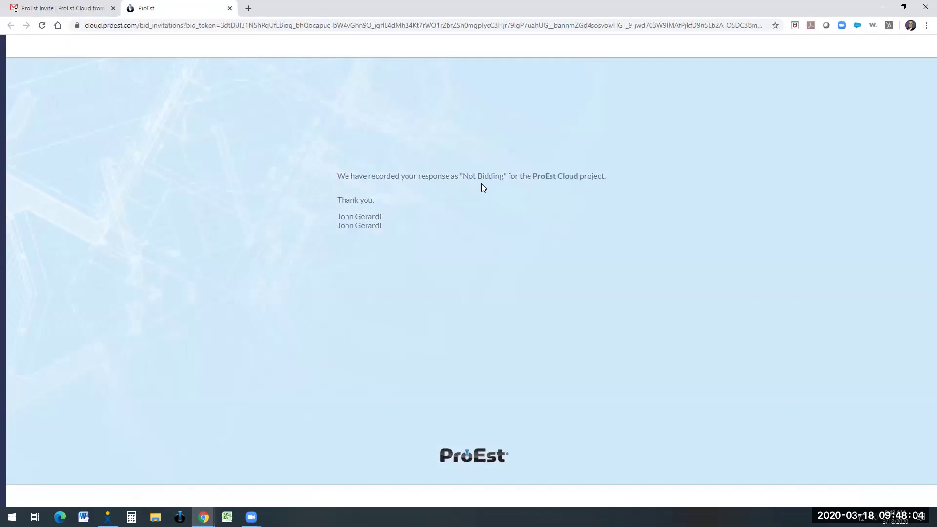
{"action": "left_click", "coordinate": [230, 10]}
{"action": "scroll", "coordinate": [389, 246], "scroll_direction": "down", "scroll_amount": 3}
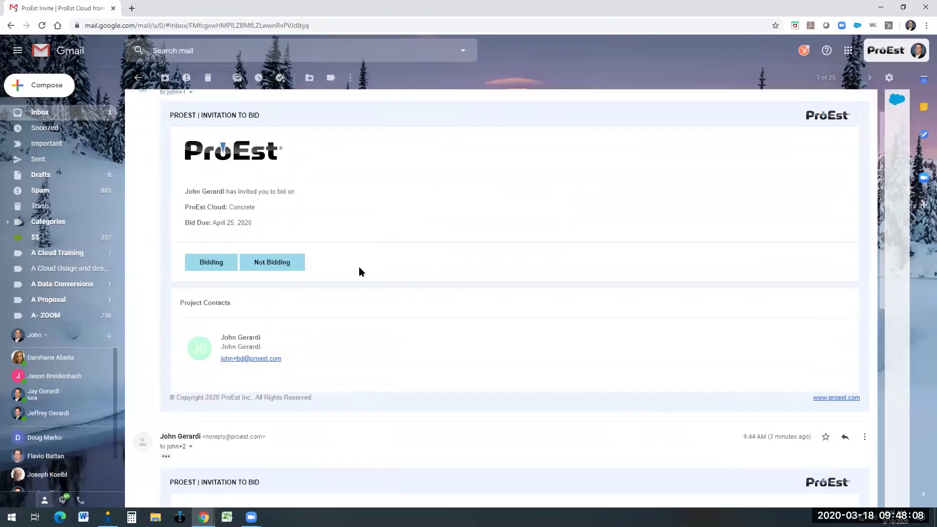
Step: Respond 'Bidding' to the invitation and log in to ProEst with the subcontractor's email and password
{"action": "left_click", "coordinate": [215, 265]}
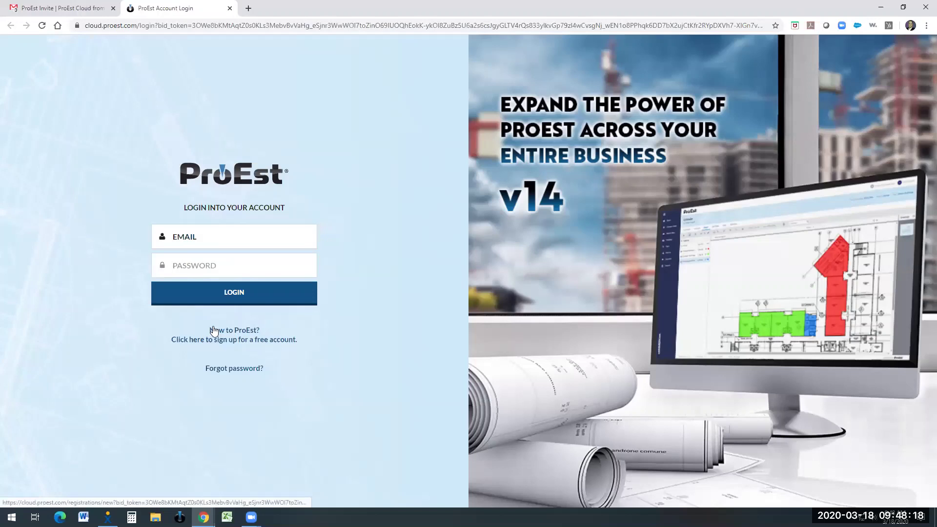
{"action": "left_click", "coordinate": [179, 238]}
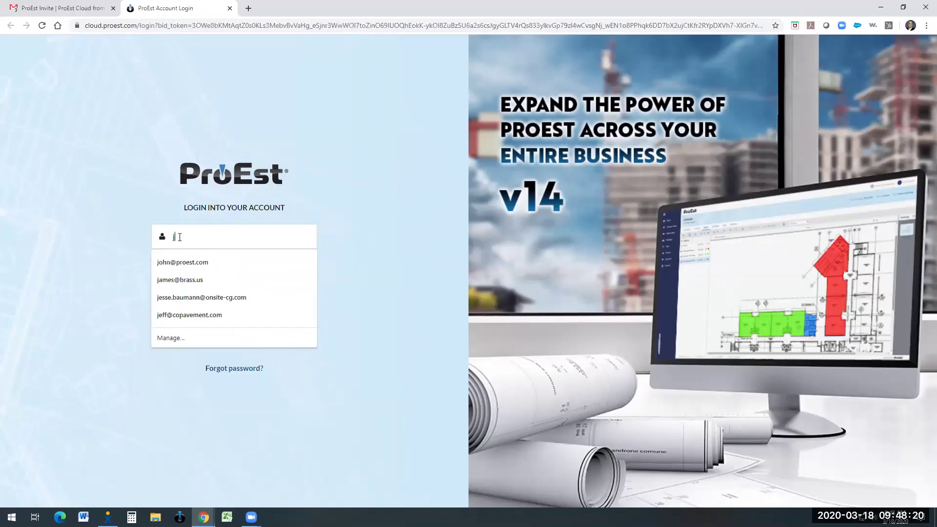
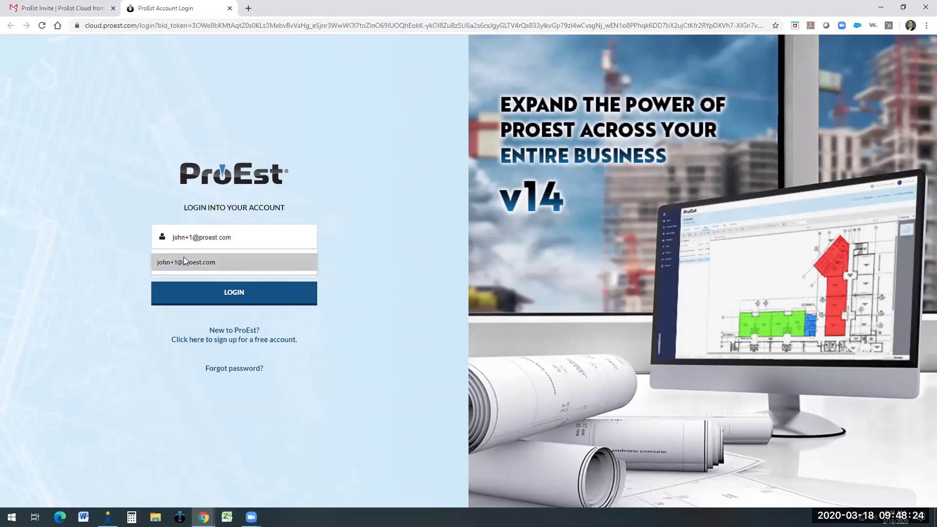
{"action": "left_click", "coordinate": [183, 263]}
{"action": "left_click", "coordinate": [183, 262]}
{"action": "type", "text": "********"}
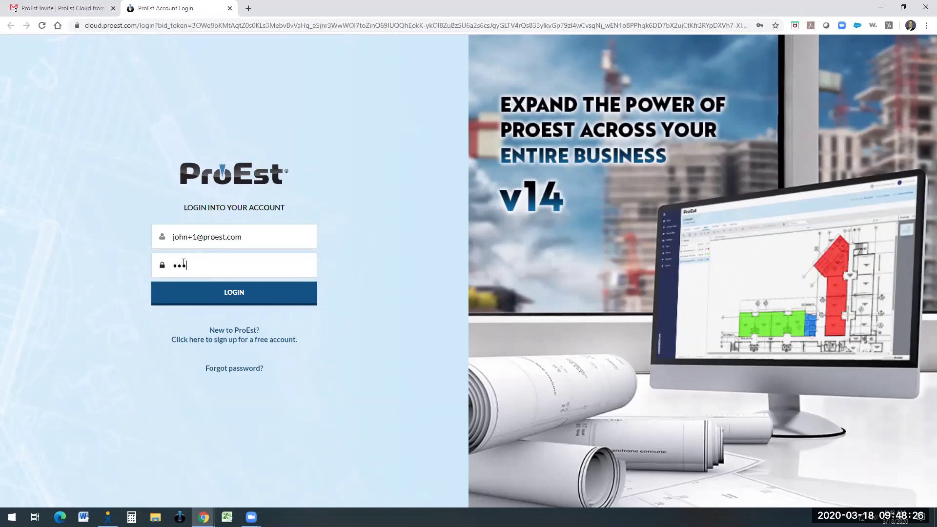
{"action": "key", "text": "Return"}
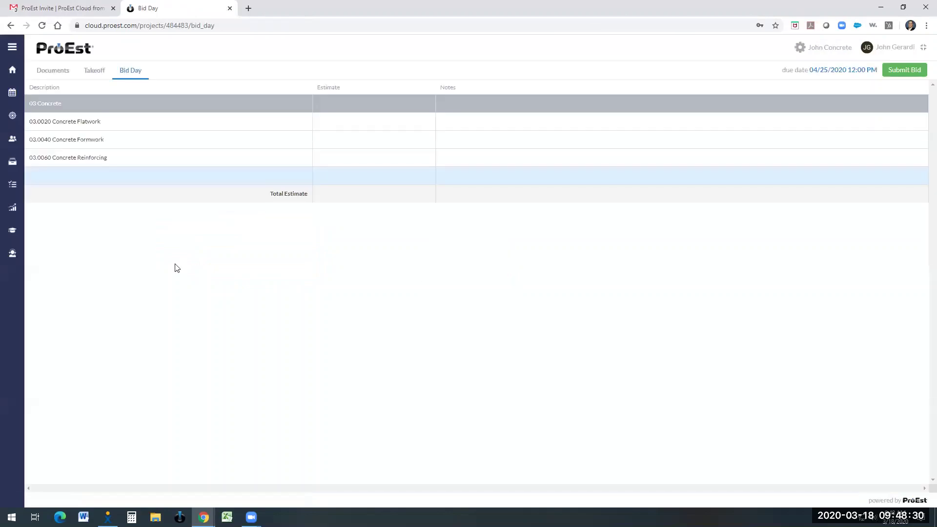
Step: Browse the project's Documents list, then view the floor plan on the Takeoff page
{"action": "left_click", "coordinate": [63, 73]}
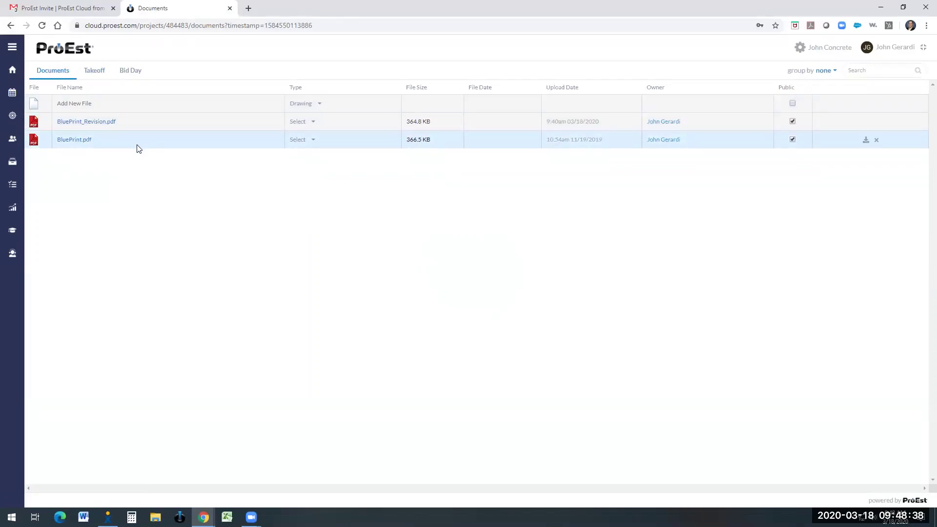
{"action": "left_click", "coordinate": [95, 71]}
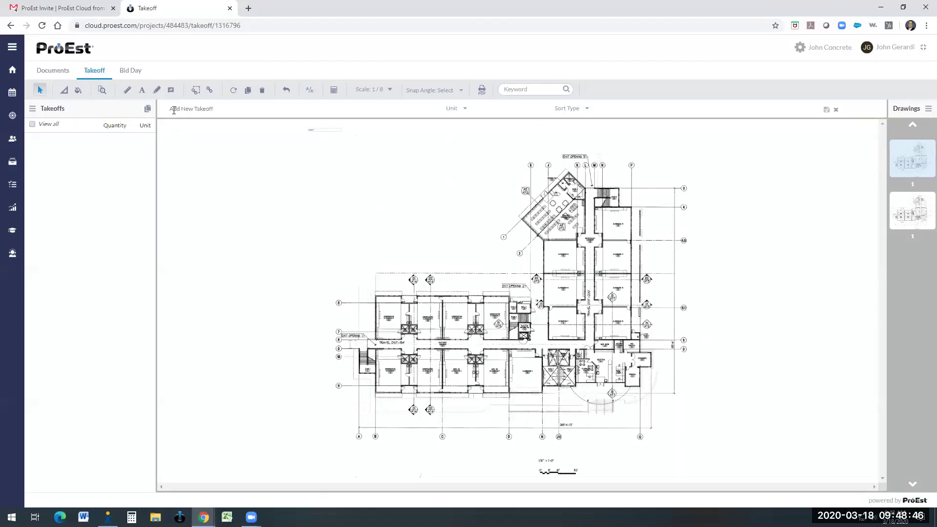
Step: Create and save a new takeoff named 'SF' with unit SF
{"action": "left_click", "coordinate": [172, 110]}
{"action": "type", "text": "SF"}
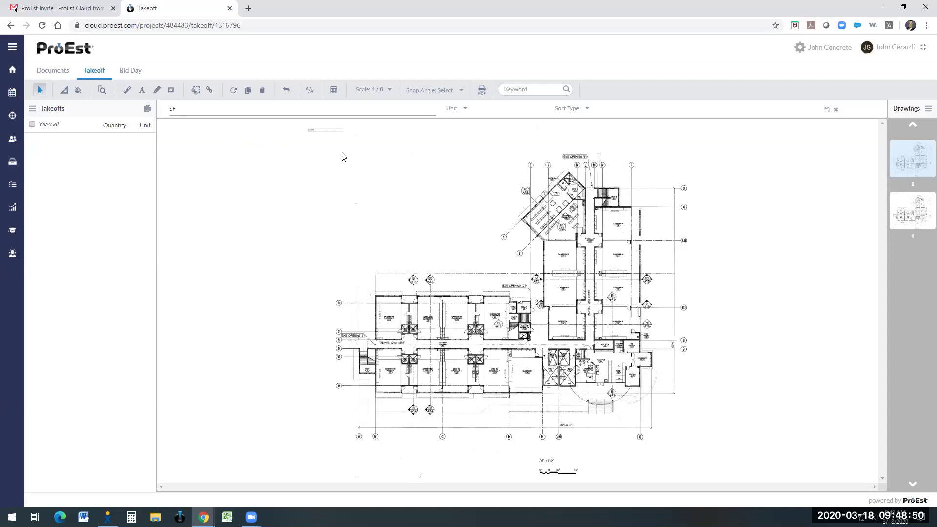
{"action": "left_click", "coordinate": [462, 113]}
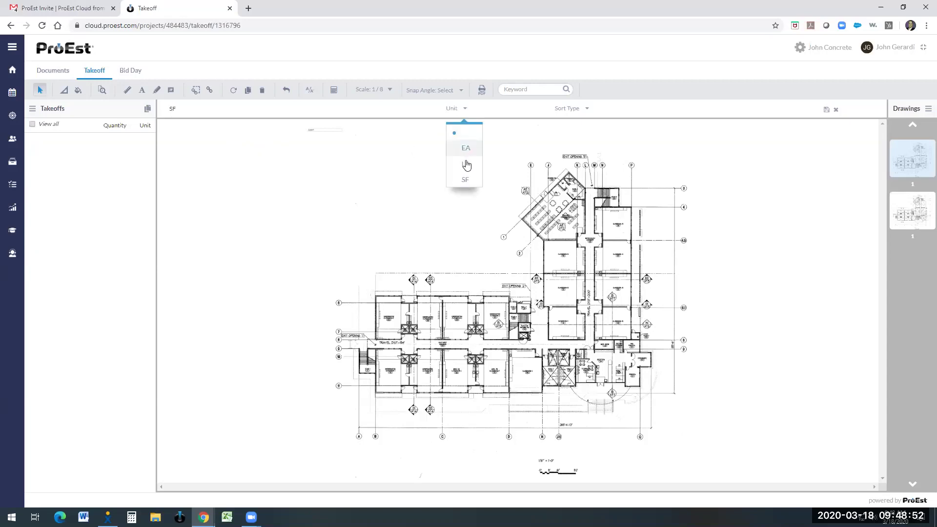
{"action": "left_click", "coordinate": [466, 179]}
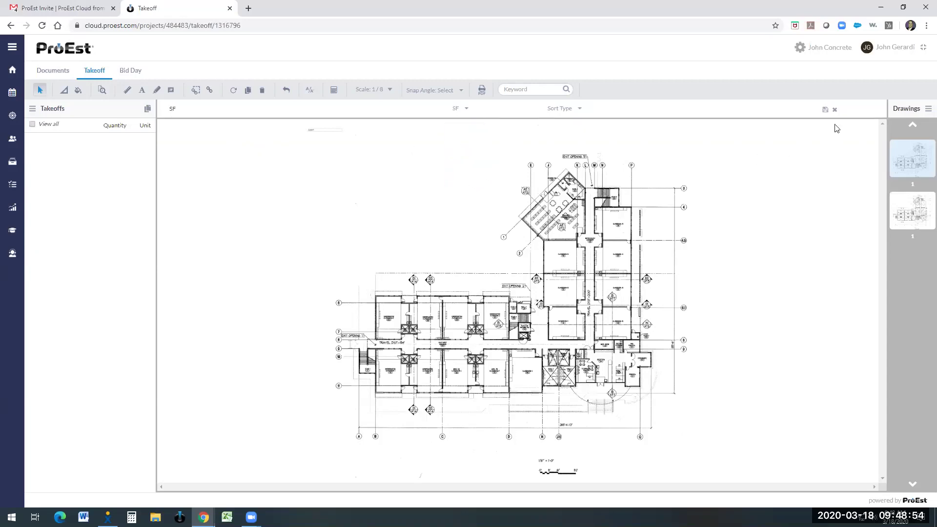
{"action": "left_click", "coordinate": [825, 110]}
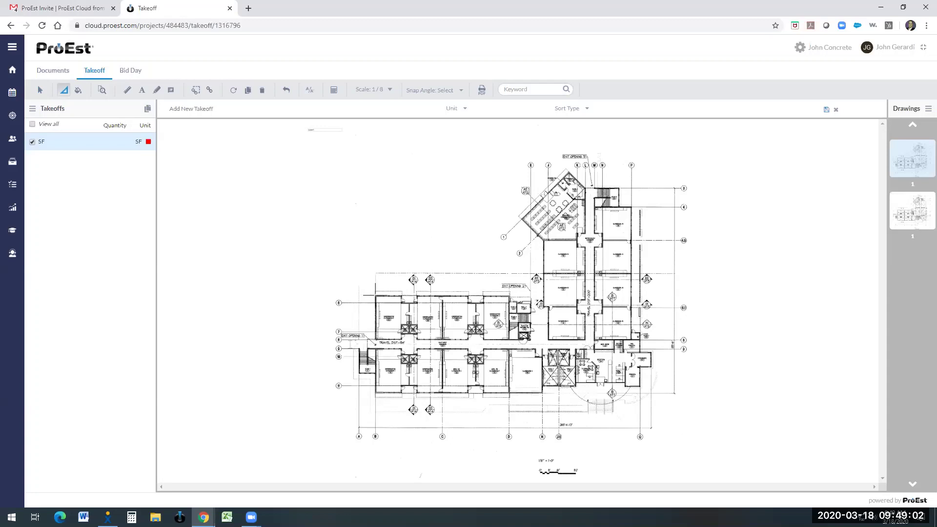
Step: Draw a four-corner rectangular SF area on the floor plan, then return to the Bid Day sheet
{"action": "left_click", "coordinate": [375, 295]}
{"action": "left_click", "coordinate": [510, 296]}
{"action": "left_click", "coordinate": [510, 341]}
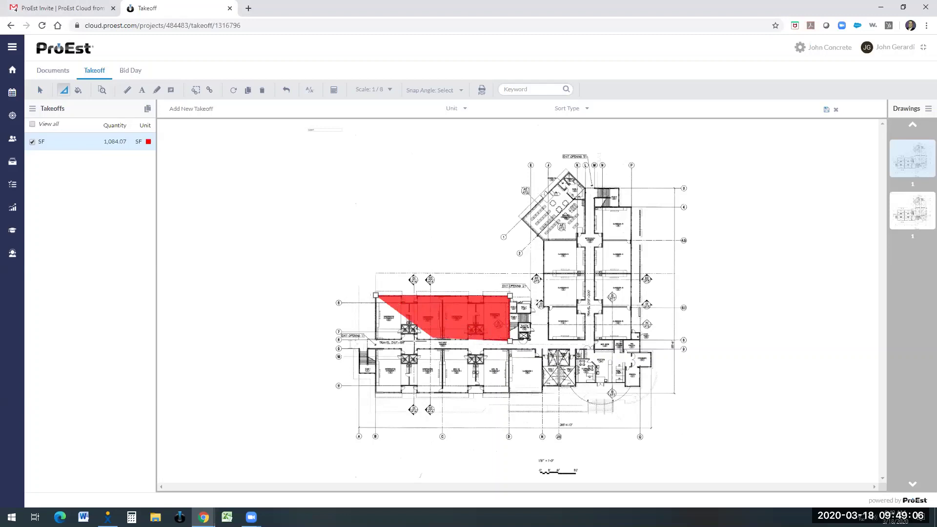
{"action": "double_click", "coordinate": [376, 341]}
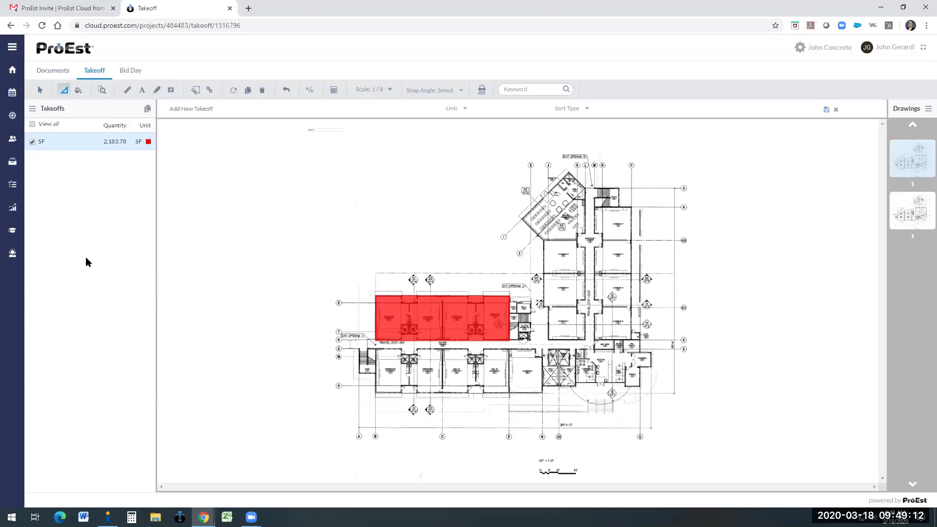
{"action": "left_click", "coordinate": [137, 72]}
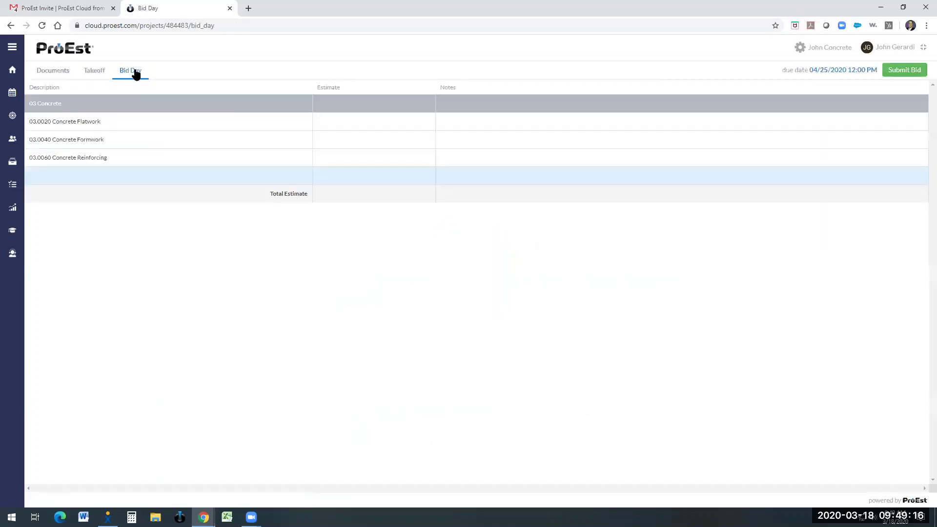
Step: Enter estimates of 20,000 Flatwork with note 'Permit Not Included', 15,000 Formwork and 17,500 Reinforcing
{"action": "left_click", "coordinate": [371, 123]}
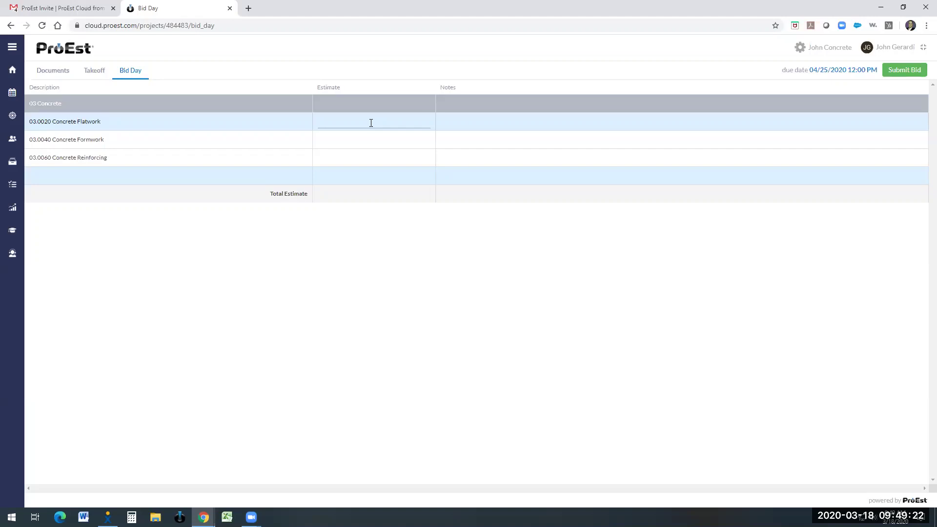
{"action": "type", "text": "0000"}
{"action": "key", "text": "Tab"}
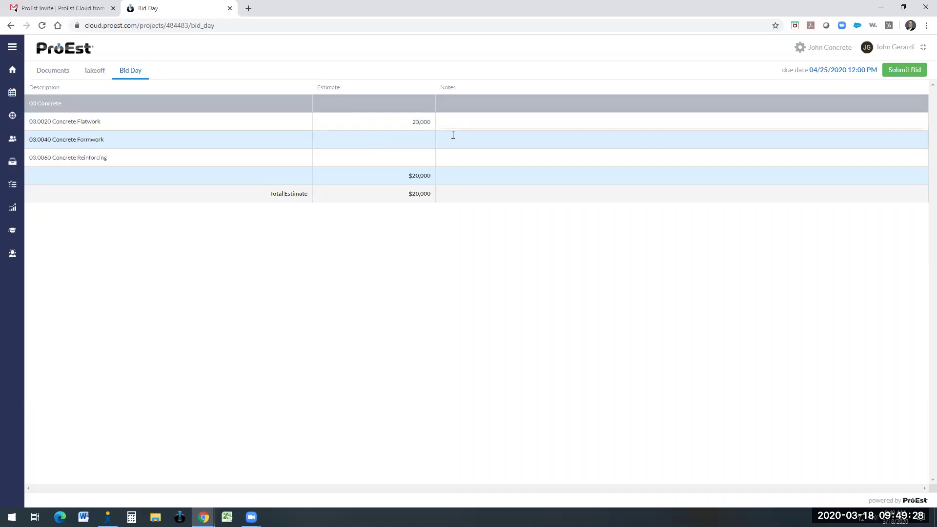
{"action": "type", "text": "Permit Not Included"}
{"action": "left_click", "coordinate": [393, 138]}
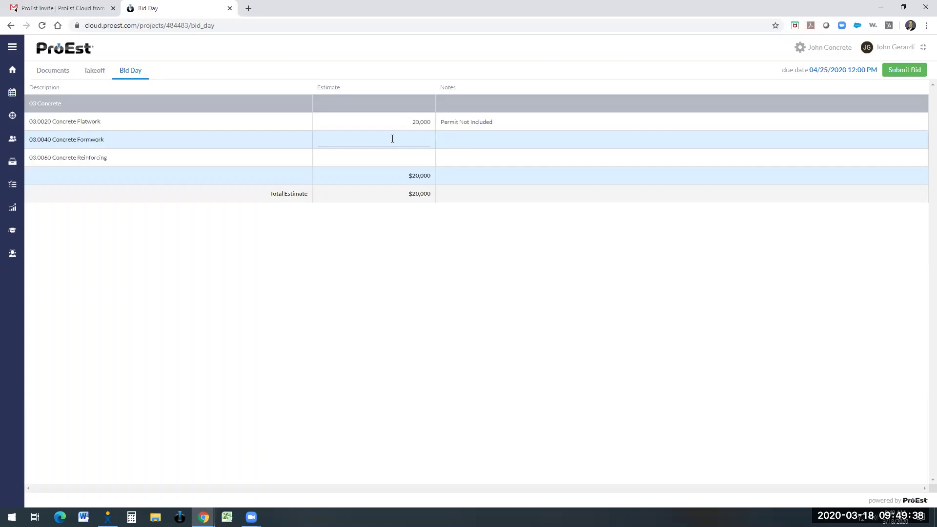
{"action": "type", "text": "15,000"}
{"action": "key", "text": "Return"}
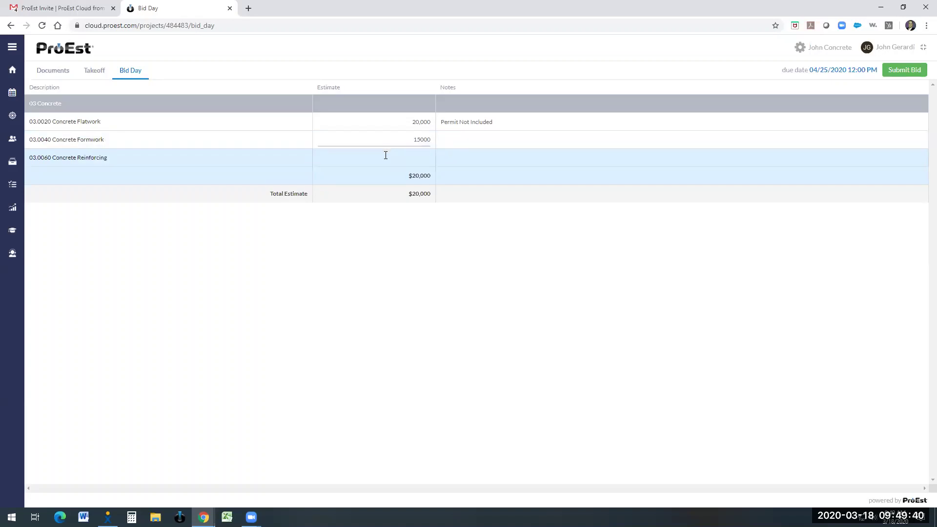
{"action": "type", "text": "17500"}
{"action": "left_click", "coordinate": [518, 213]}
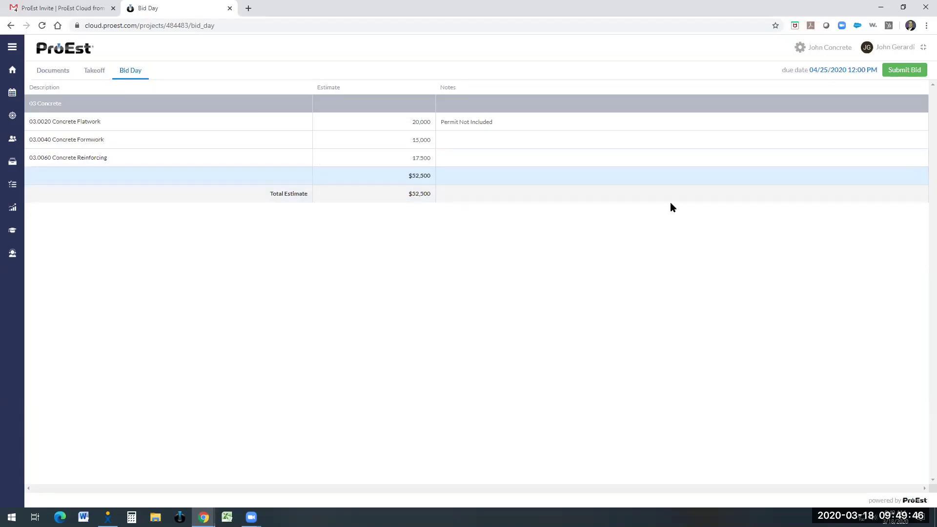
Step: Submit the $52,500 bid and confirm it in the Submit Bid dialog
{"action": "left_click", "coordinate": [904, 71]}
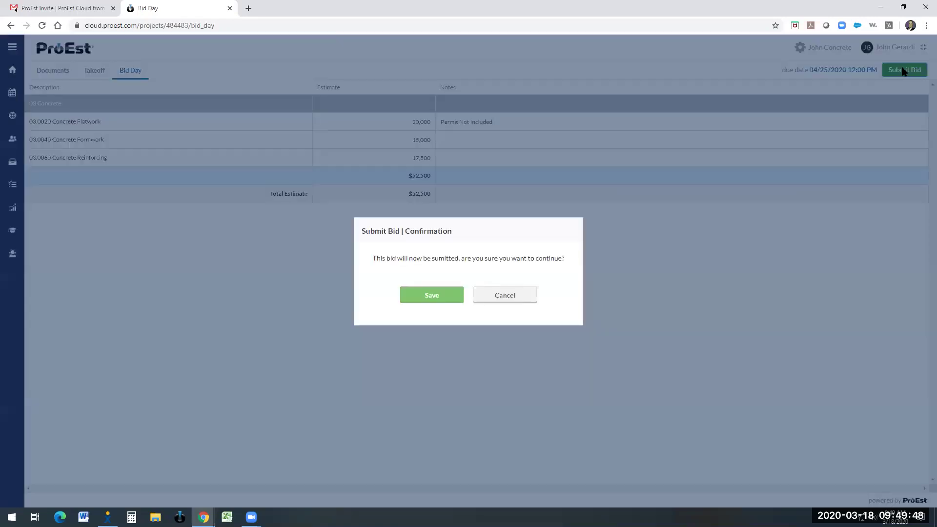
{"action": "left_click", "coordinate": [428, 296]}
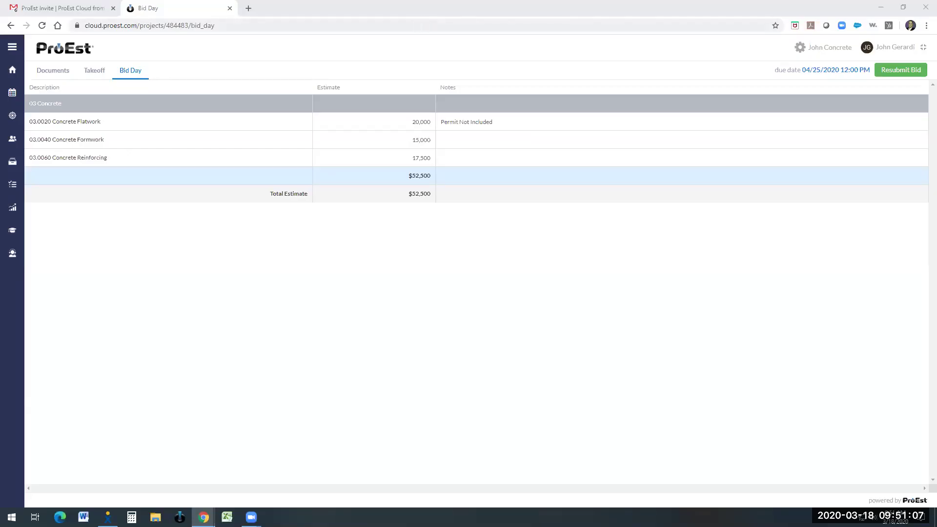
Step: Return to the general contractor's window and check the subcontractors' Bid Day status indicators
{"action": "key", "text": "alt+Tab"}
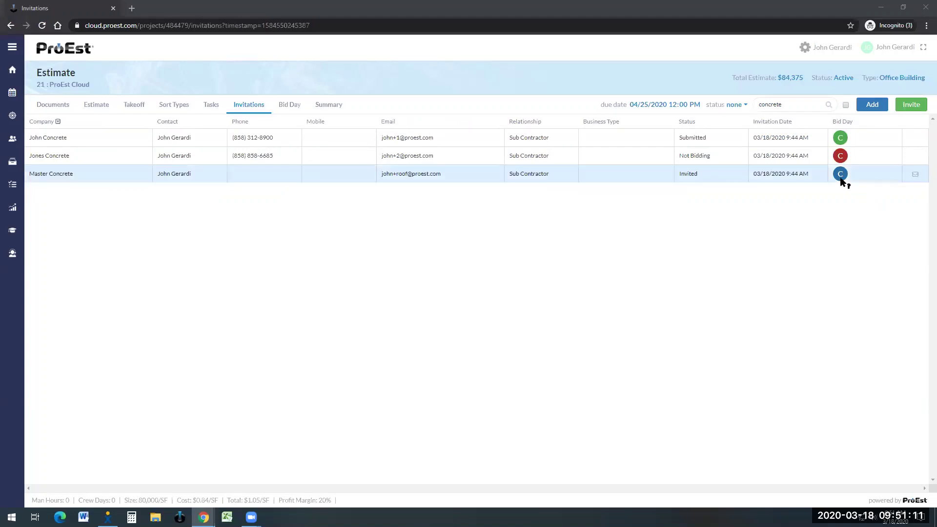
{"action": "mouse_move", "coordinate": [841, 177]}
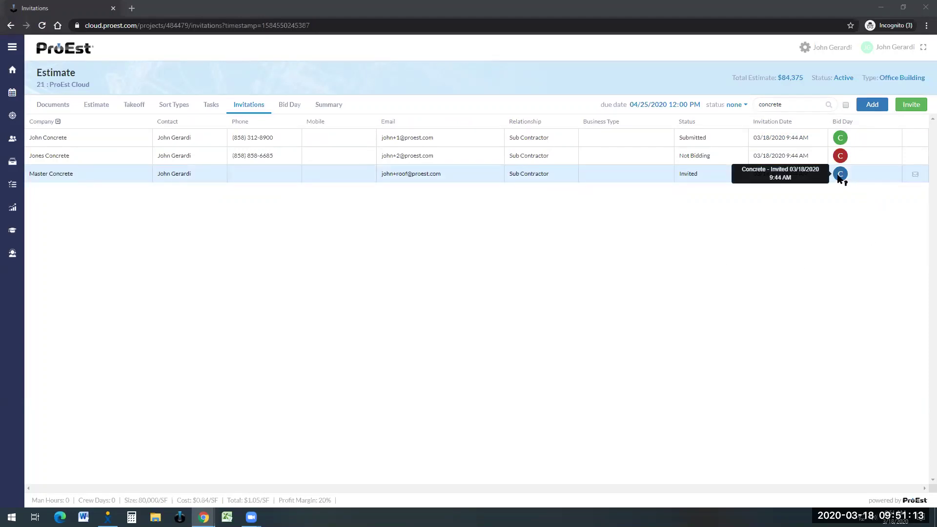
{"action": "mouse_move", "coordinate": [840, 157]}
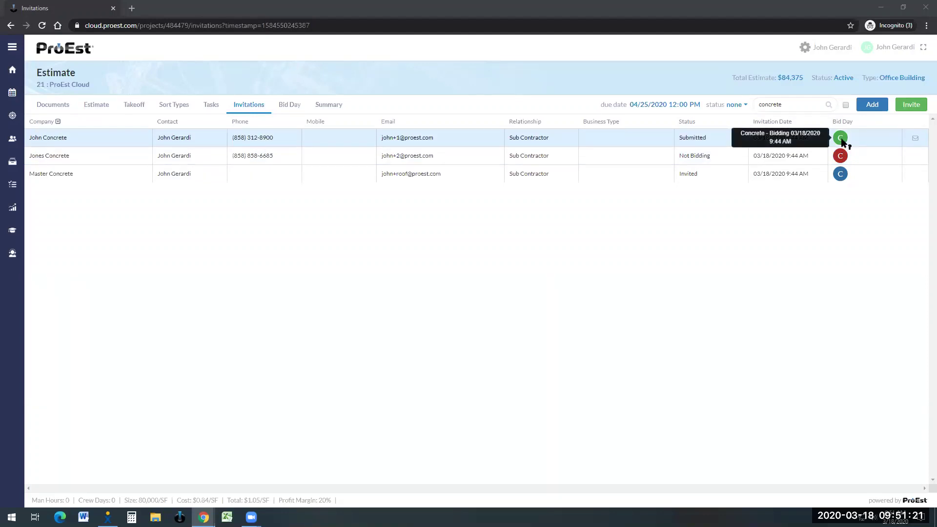
Step: On the Bid Day matrix, select the low bids, choosing John Concrete for all three items
{"action": "left_click", "coordinate": [294, 108]}
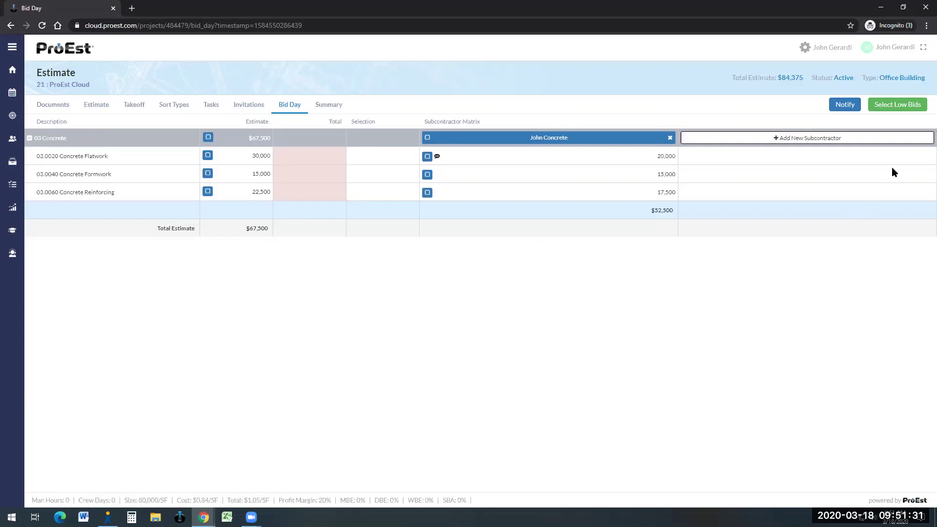
{"action": "left_click", "coordinate": [902, 106]}
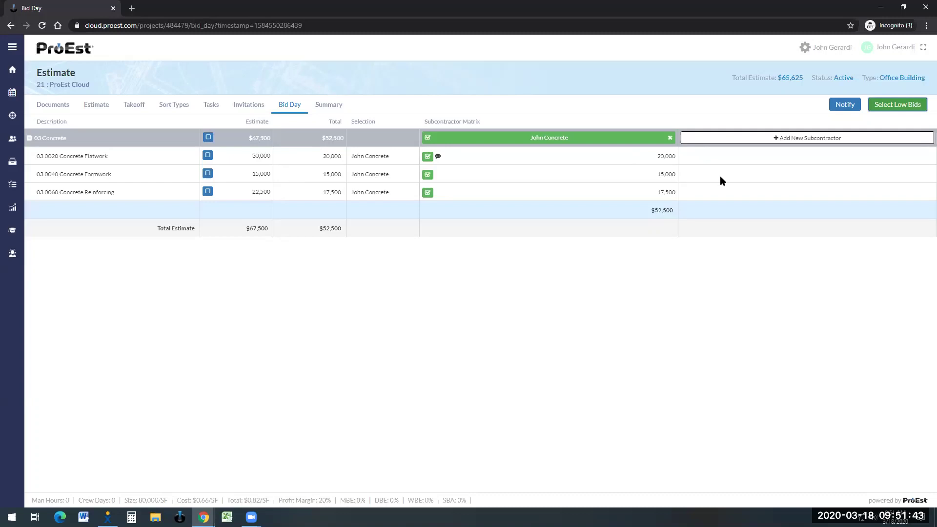
Step: Add a new subcontractor named 'Sample Sub' to the bid matrix
{"action": "left_click", "coordinate": [808, 141]}
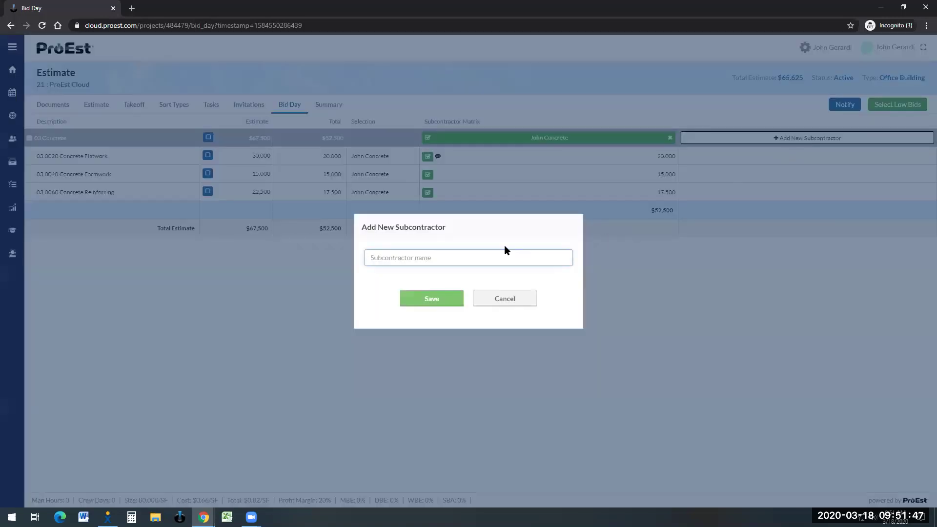
{"action": "type", "text": "Sample Sub"}
{"action": "left_click", "coordinate": [440, 301]}
Step: Enter Sample Sub's bids: 25,000 flatwork, 18,500 formwork and 22,000 reinforcing
{"action": "left_click", "coordinate": [686, 156]}
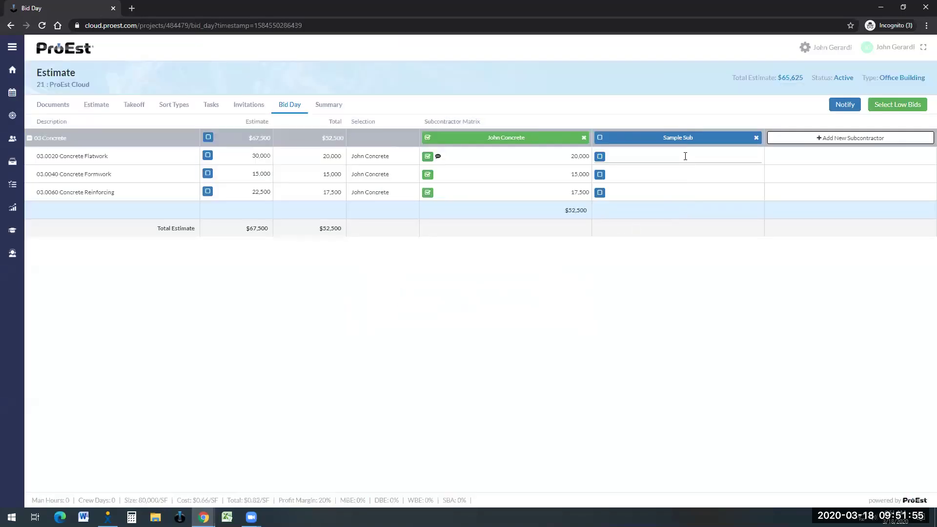
{"action": "type", "text": "25000"}
{"action": "left_click", "coordinate": [683, 170]}
{"action": "left_click", "coordinate": [539, 176]}
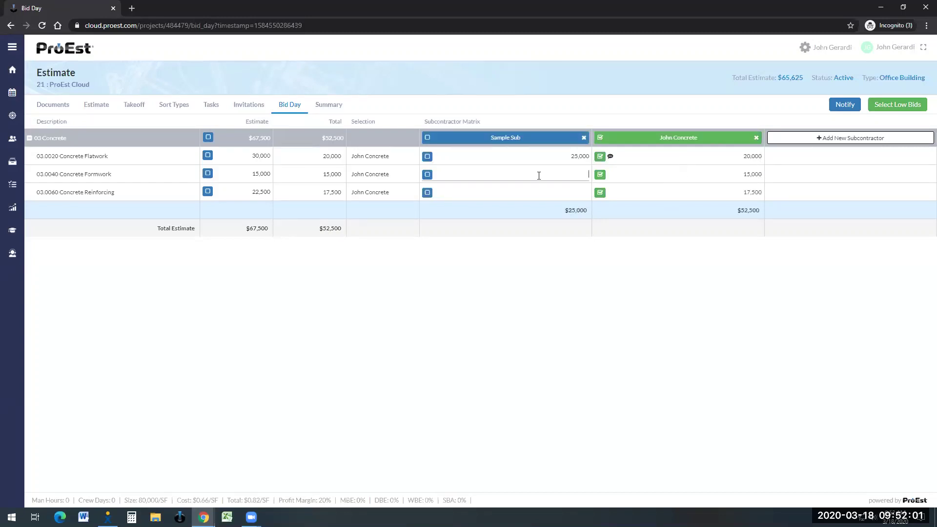
{"action": "type", "text": "18,500"}
{"action": "left_click", "coordinate": [540, 193]}
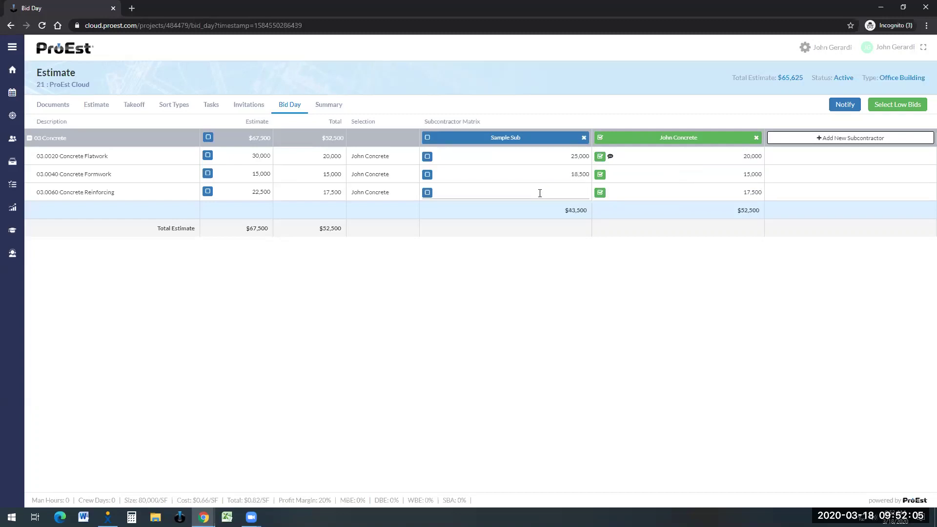
{"action": "type", "text": "22,0000"}
{"action": "key", "text": "Return"}
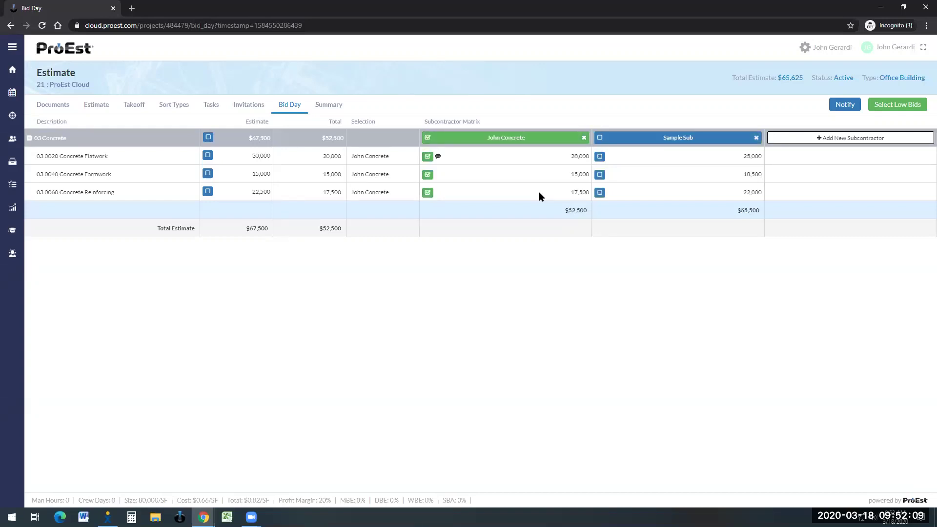